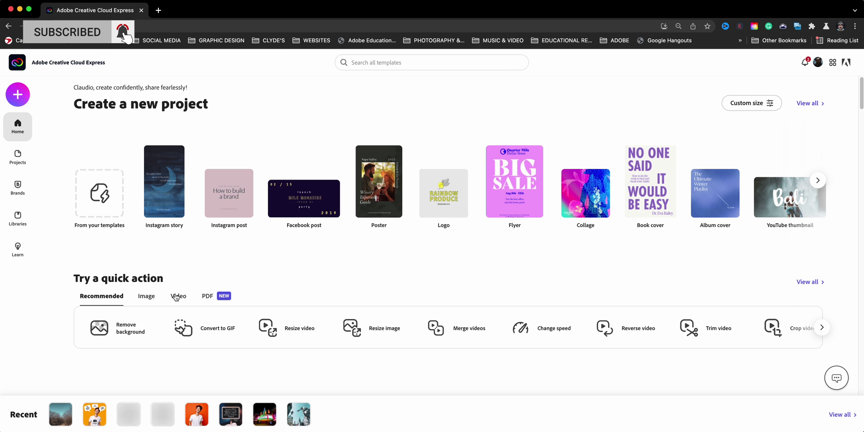
Open the Edit text & images tool from the PDF quick actions
click(208, 297)
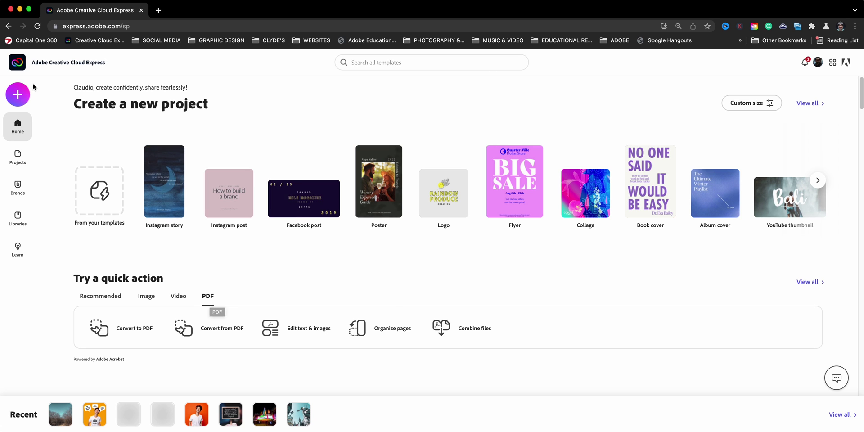
click(24, 96)
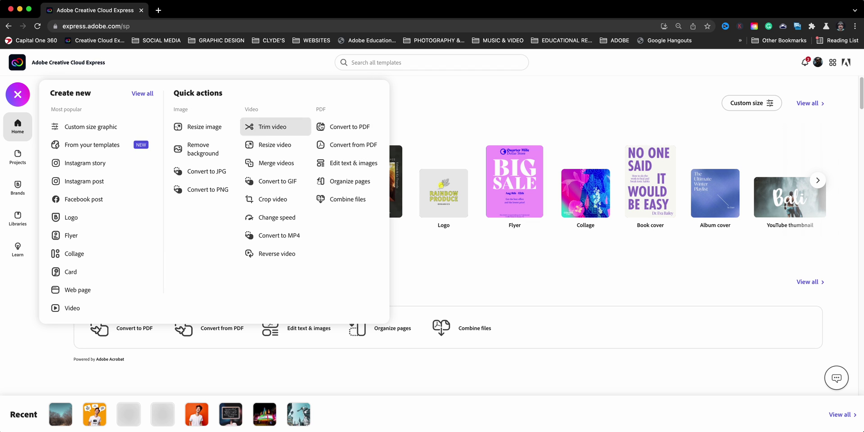
click(342, 167)
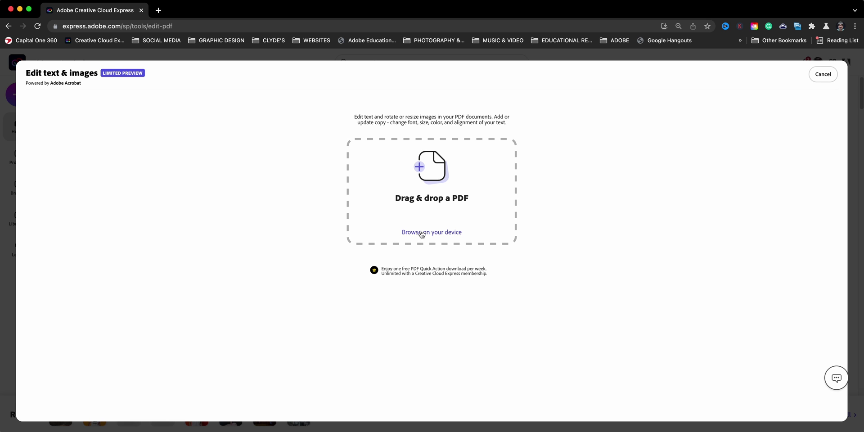
Upload and open the TOP_5 photography tips PDF from the Desktop
click(422, 233)
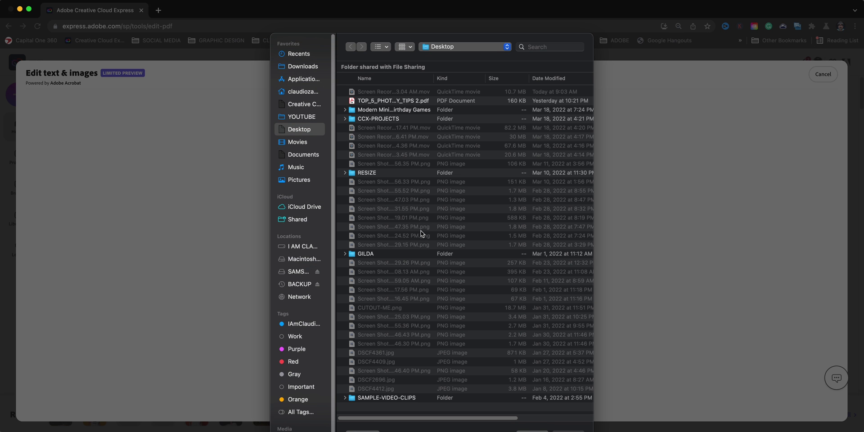
click(358, 104)
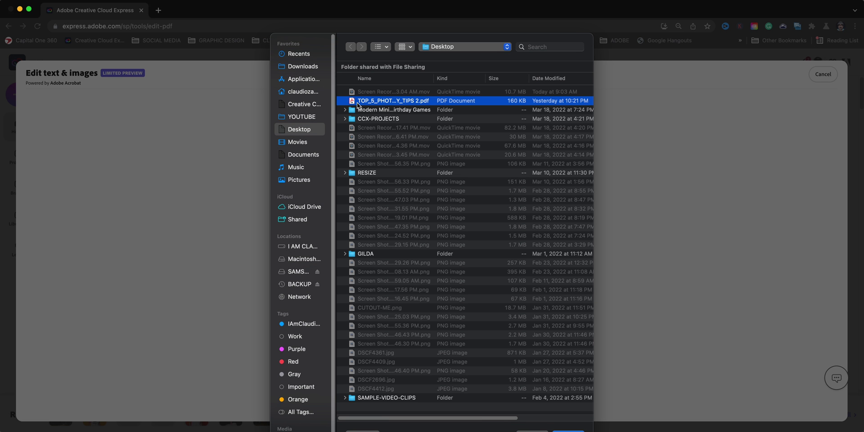
double_click(357, 104)
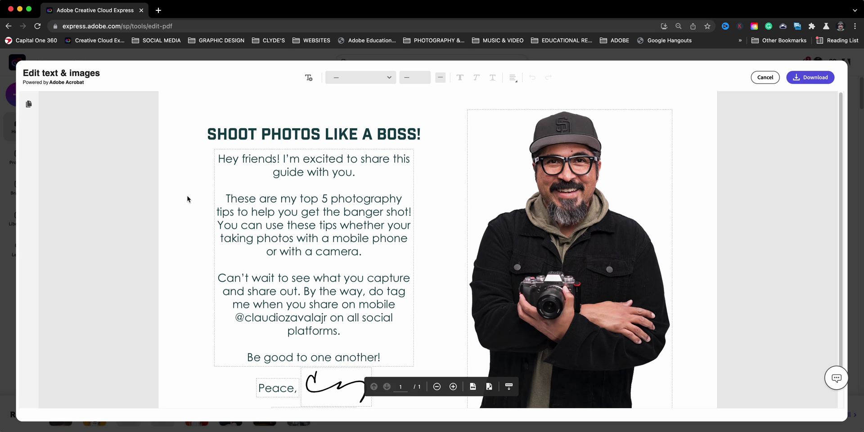
Adjust the width of the intro paragraph text box
click(283, 241)
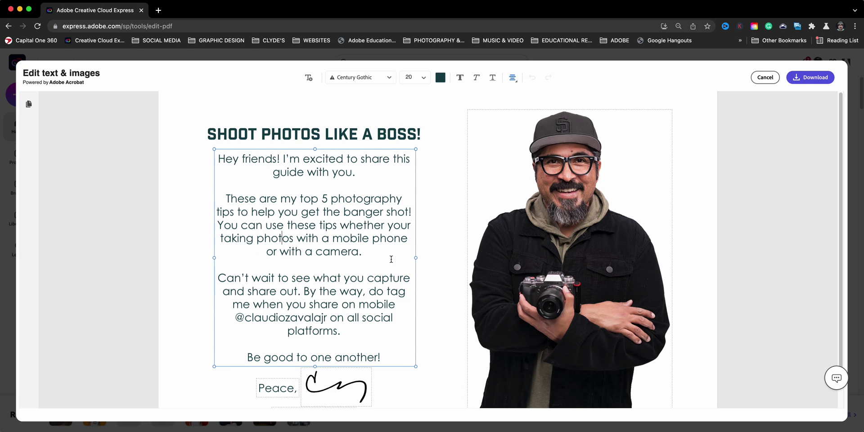
drag(415, 367, 374, 311)
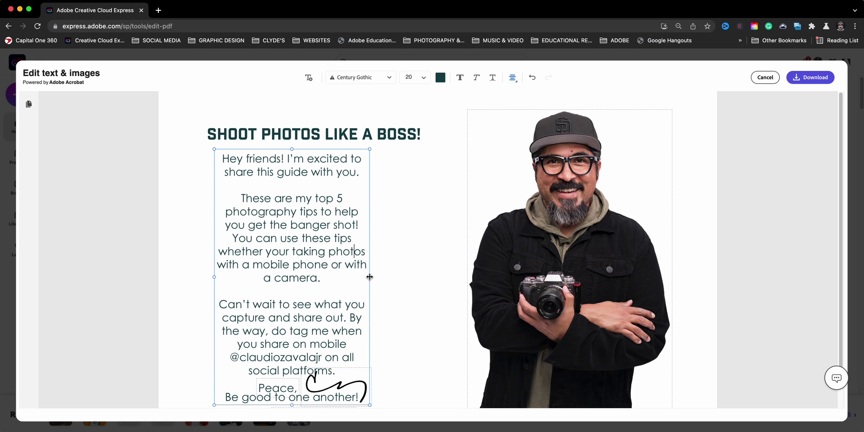
mouse_move(369, 277)
mouse_down()
mouse_move(431, 275)
mouse_move(413, 275)
mouse_up()
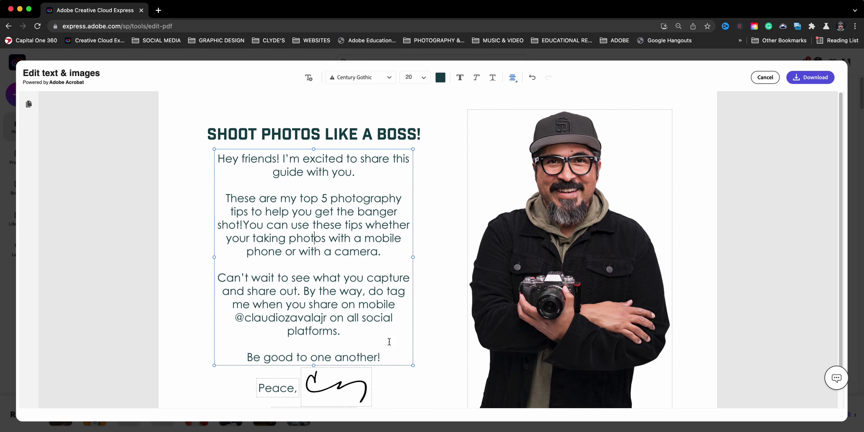
Shrink the signature, delete the 'Peace,' text, and shift the signature left under the paragraph
click(317, 387)
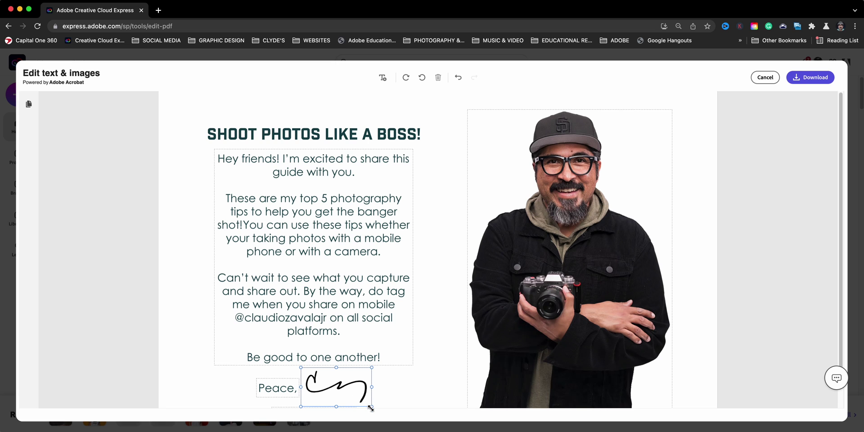
drag(369, 404, 356, 392)
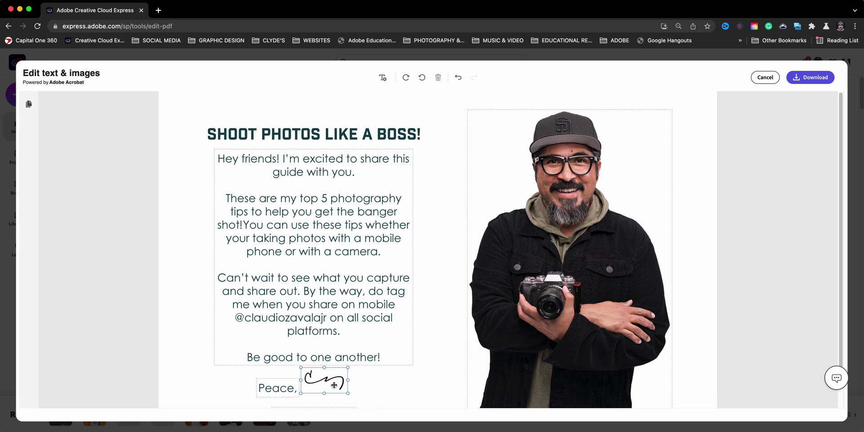
click(287, 390)
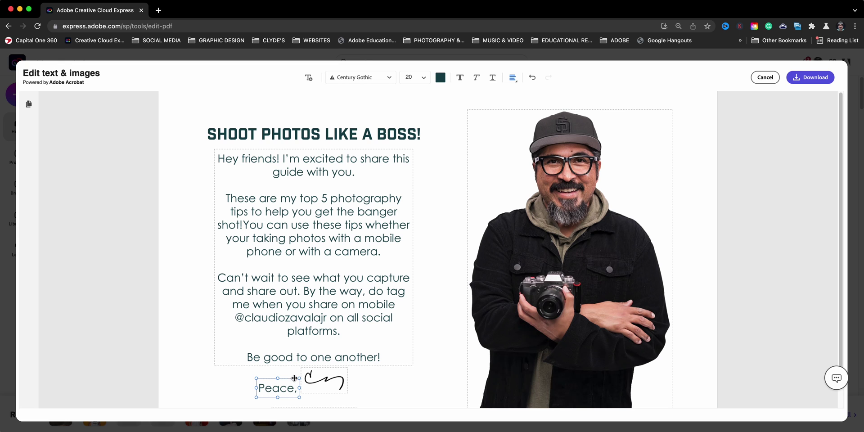
key(Delete)
click(311, 385)
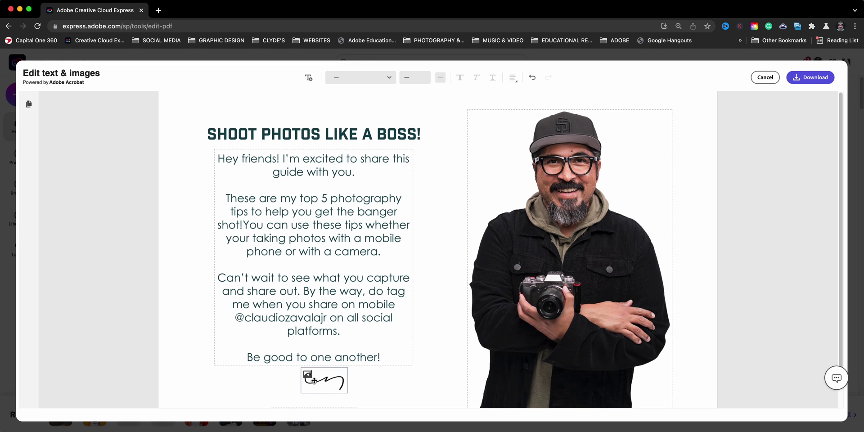
drag(311, 386, 300, 383)
Delete 'Hey friends!' and break after 'shot!' so 'You can use these tips…' starts a paragraph
click(287, 165)
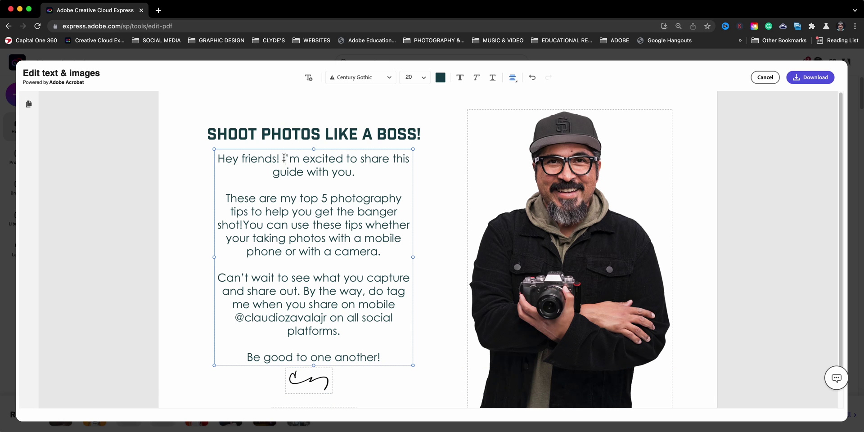
key(BackSpace)
key(BackSpace)
key(BackSpace)
key(BackSpace)
key(BackSpace)
key(BackSpace)
key(BackSpace)
key(BackSpace)
key(BackSpace)
key(BackSpace)
key(BackSpace)
key(BackSpace)
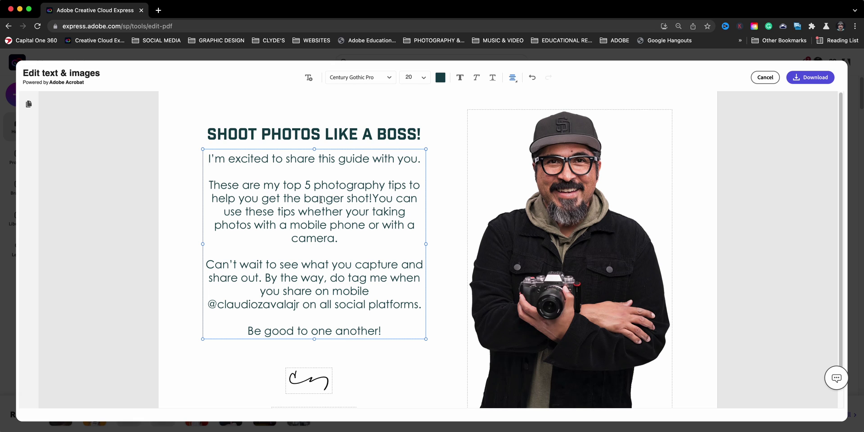
click(373, 198)
key(Return)
key(Return)
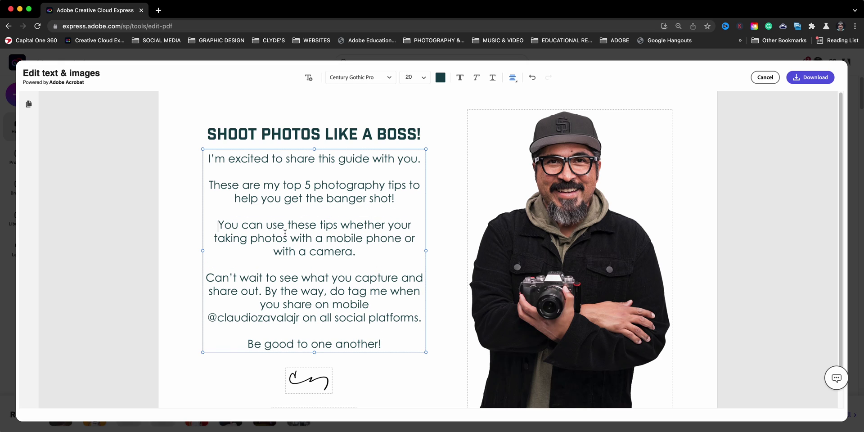
click(512, 78)
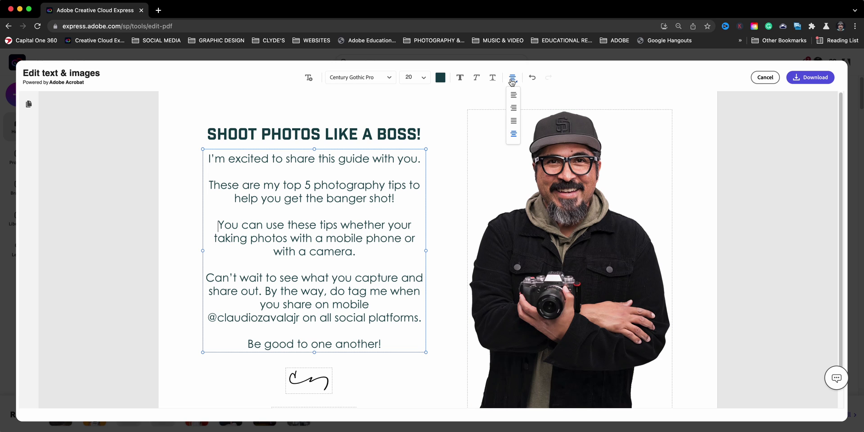
click(513, 121)
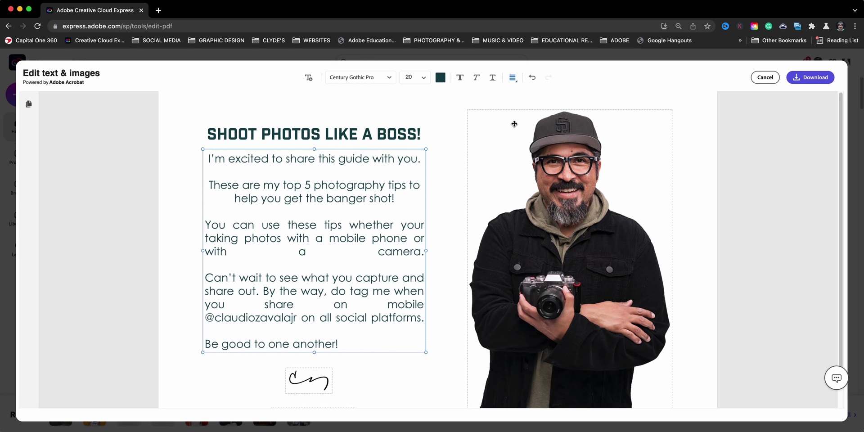
click(512, 79)
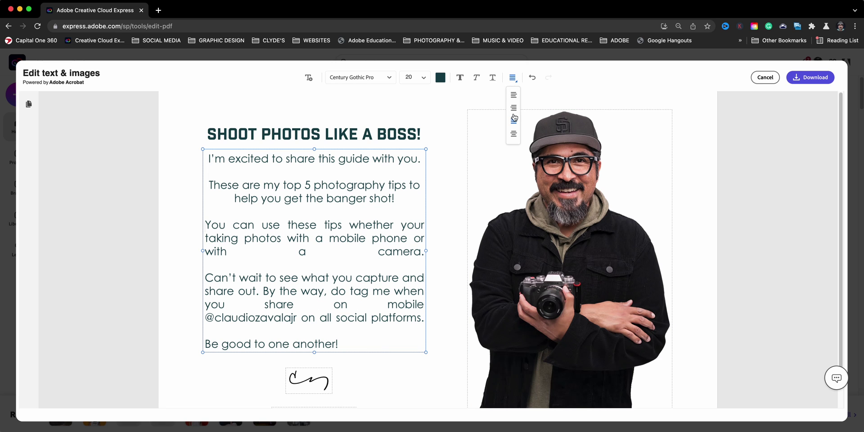
click(511, 133)
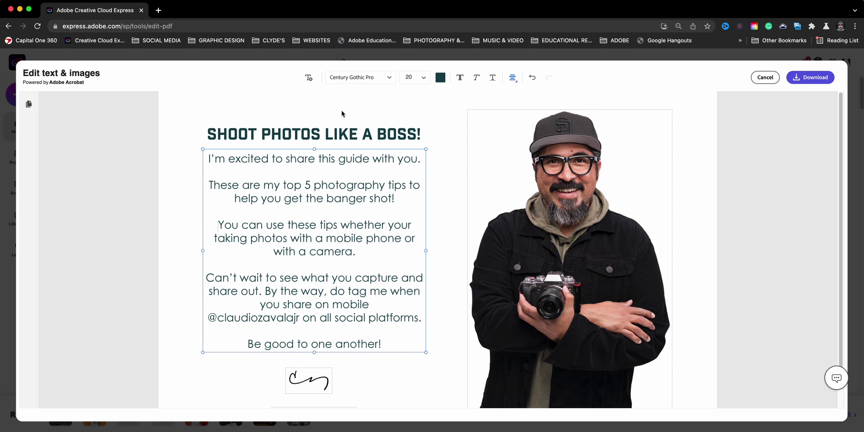
click(389, 78)
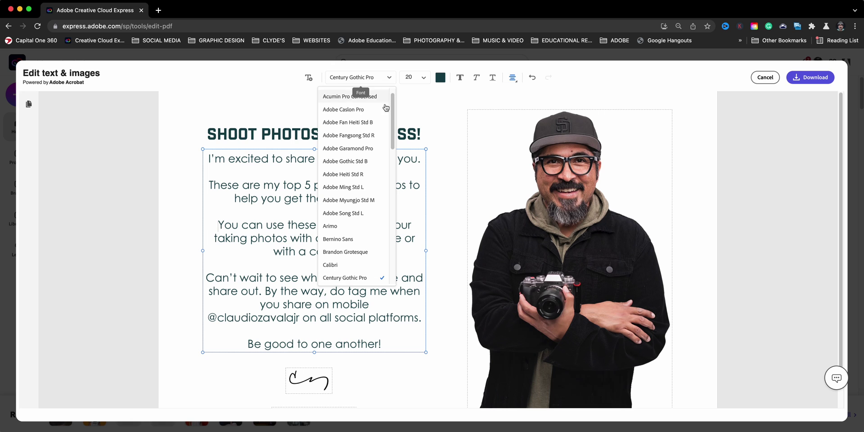
drag(394, 146, 400, 230)
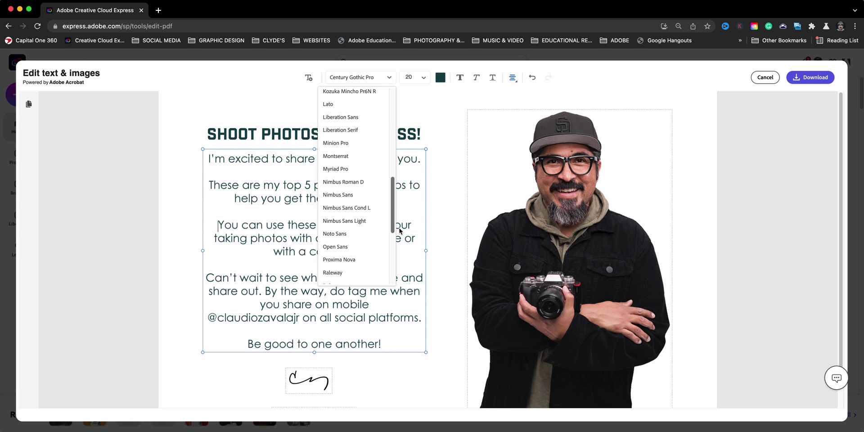
click(364, 247)
click(366, 247)
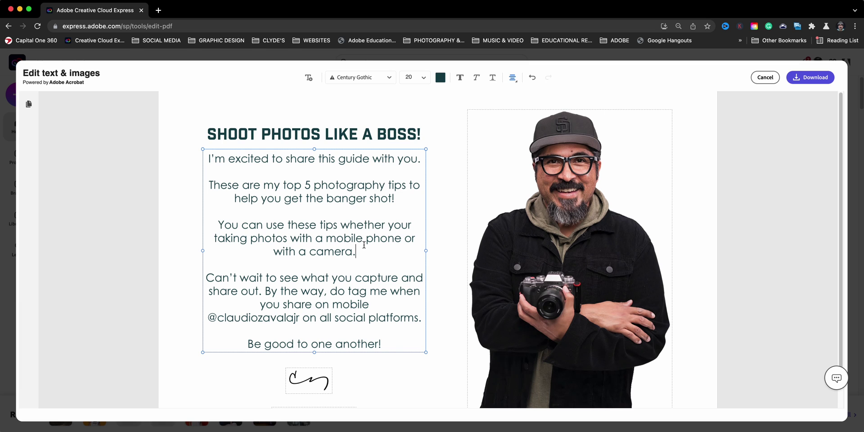
key(super+a)
Switch the body text font to Montserrat instead of Arimo, and narrow its text box
click(390, 78)
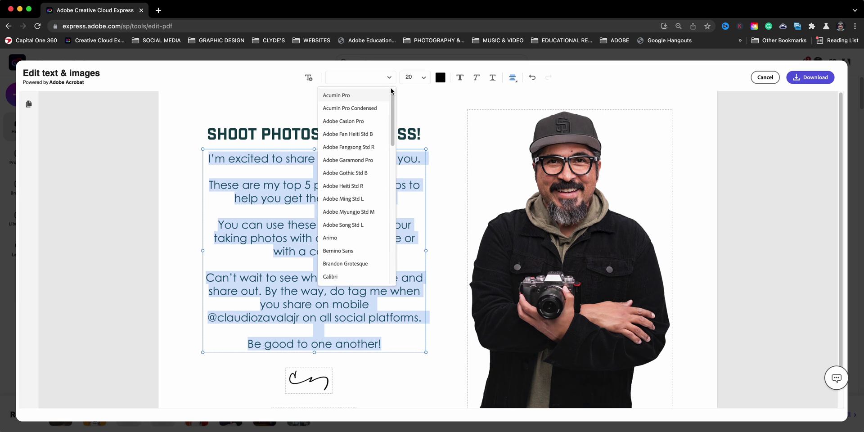
click(333, 238)
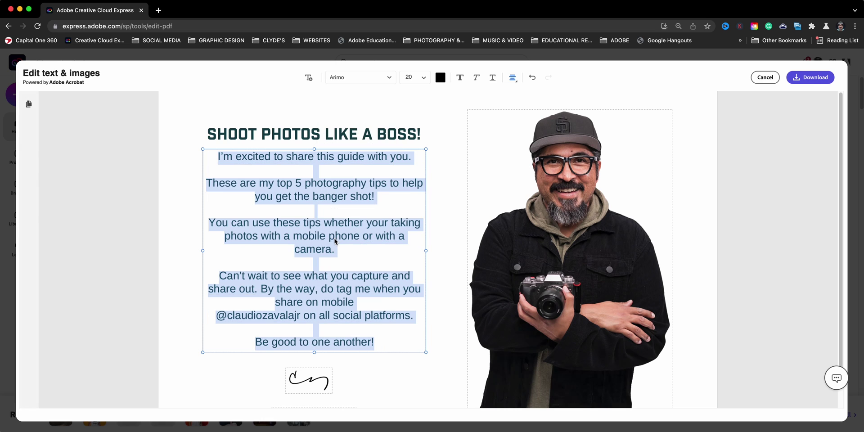
click(394, 77)
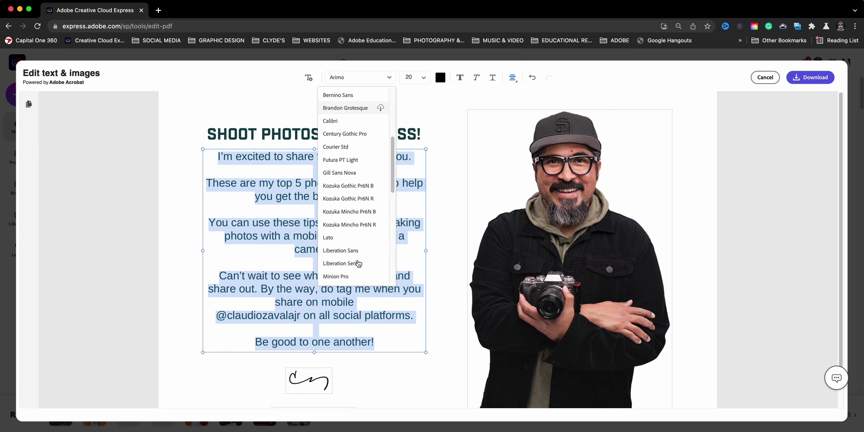
scroll(357, 263, down, 5)
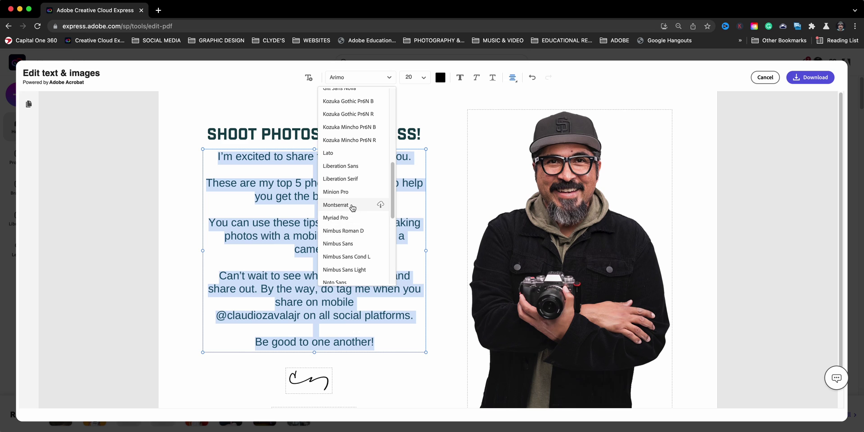
click(352, 207)
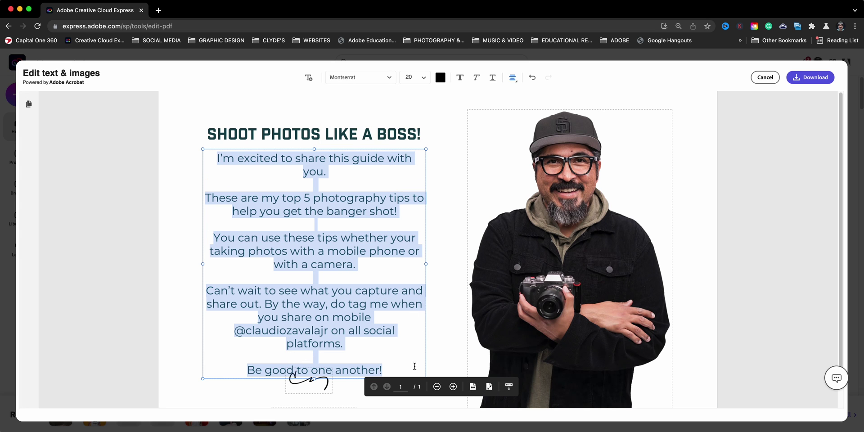
click(346, 345)
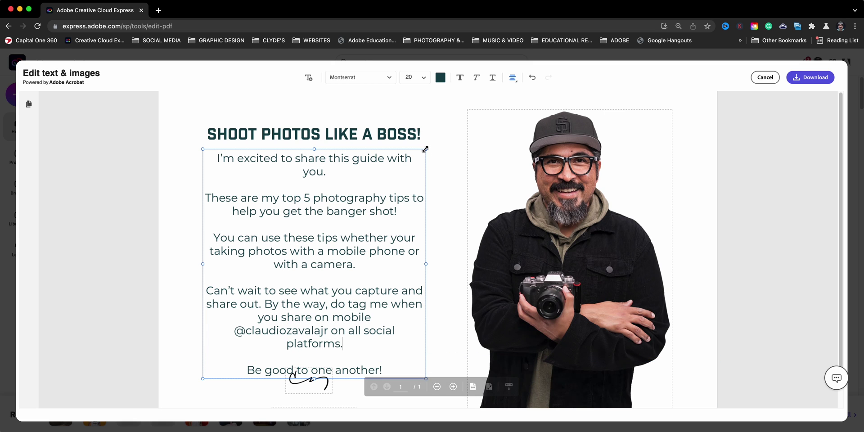
drag(426, 149, 396, 152)
Set the body text to size 18, refit and nudge its box, and enlarge the signature
drag(351, 227, 363, 201)
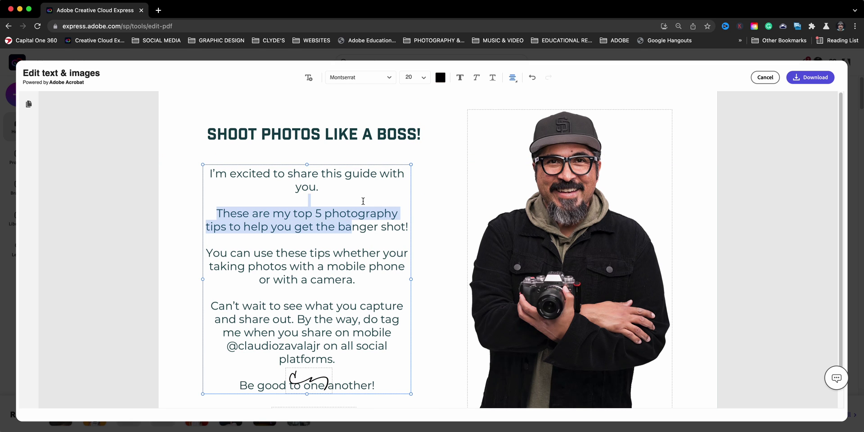
key(super+a)
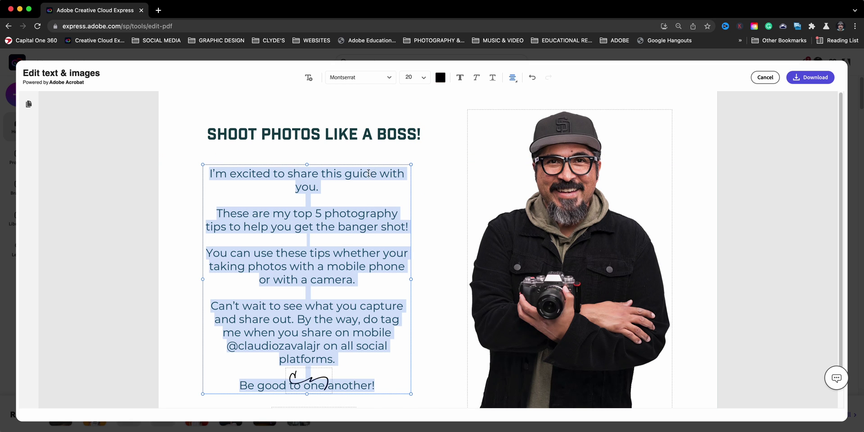
click(424, 78)
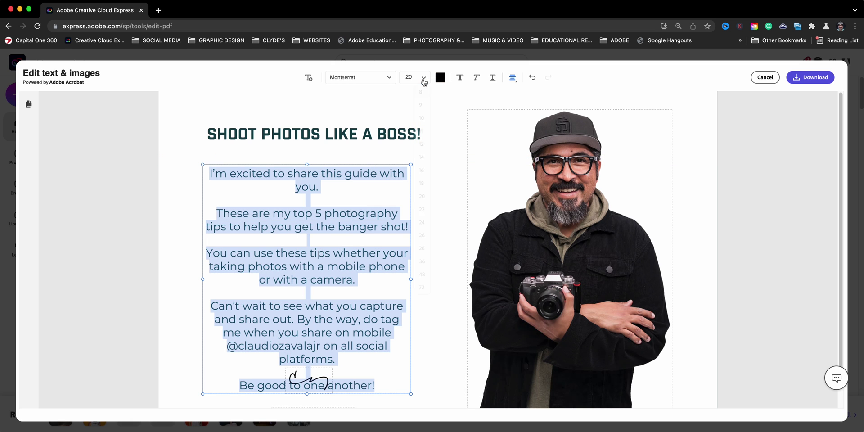
click(421, 185)
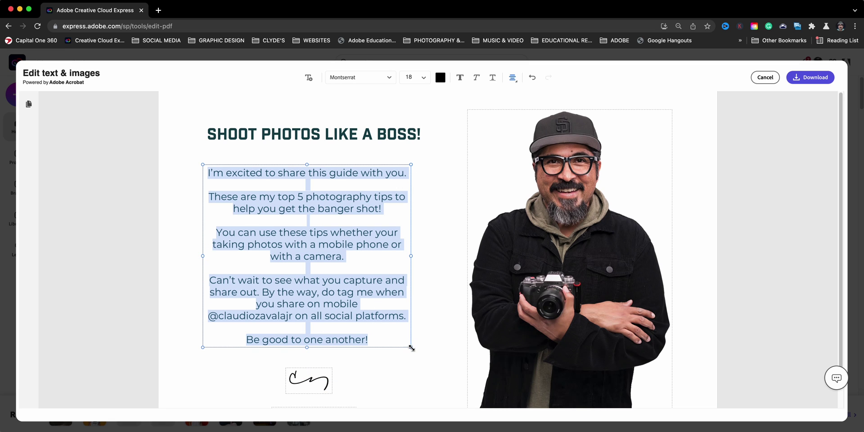
drag(412, 348, 410, 347)
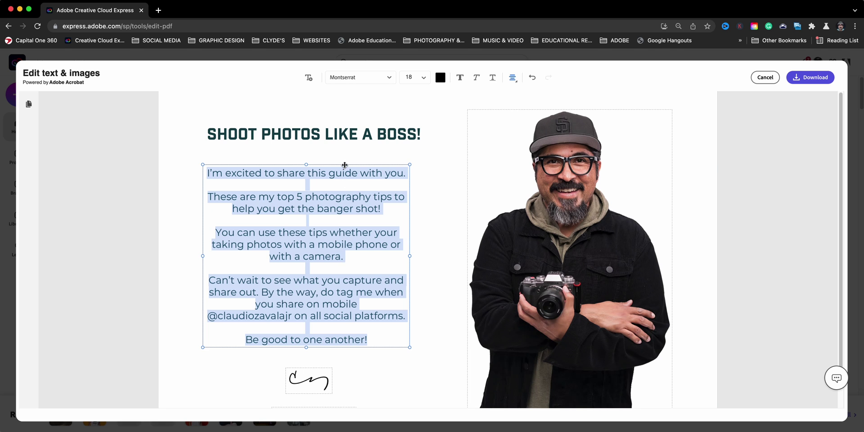
drag(344, 165, 350, 163)
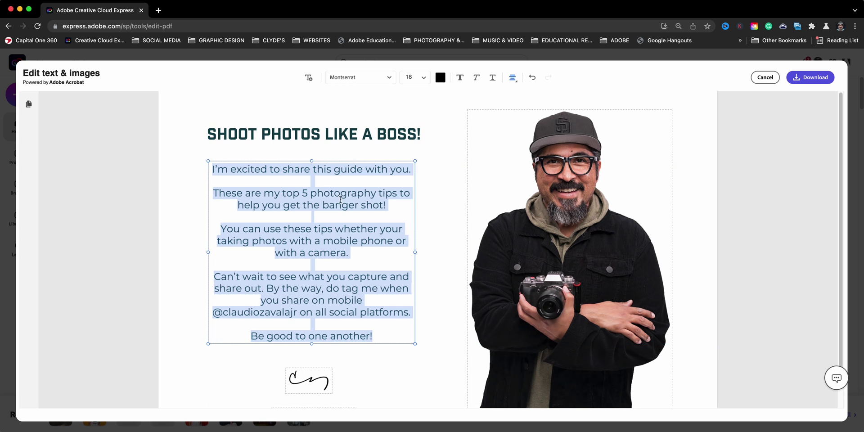
click(303, 372)
mouse_move(332, 368)
mouse_down()
mouse_move(343, 362)
mouse_move(298, 369)
mouse_up()
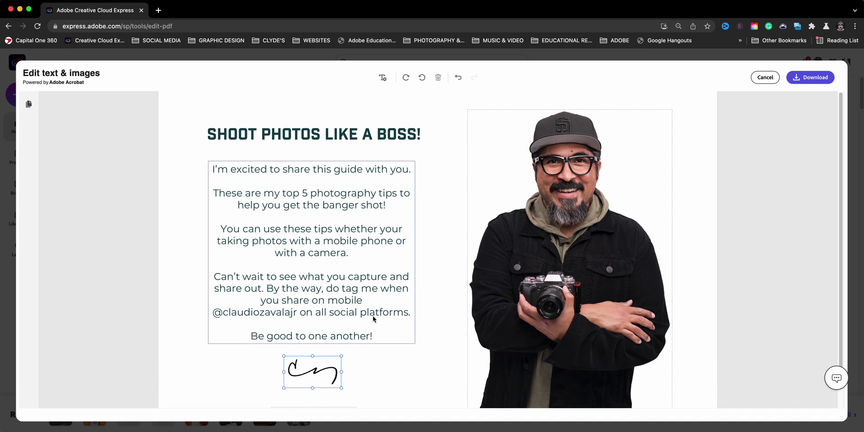
Enlarge the portrait photo up to the page top and shift it slightly left
click(554, 282)
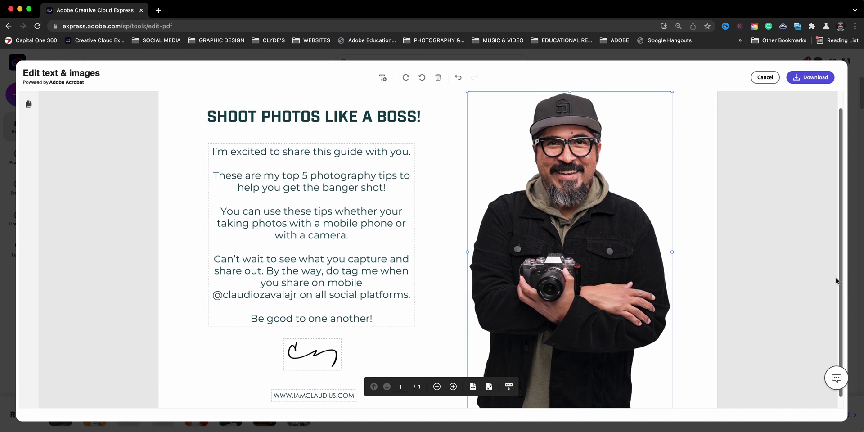
scroll(836, 279, down, 1)
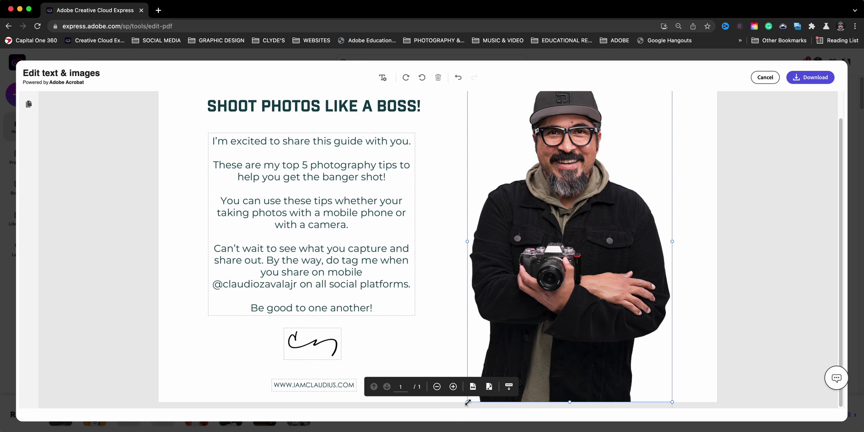
scroll(740, 331, up, 2)
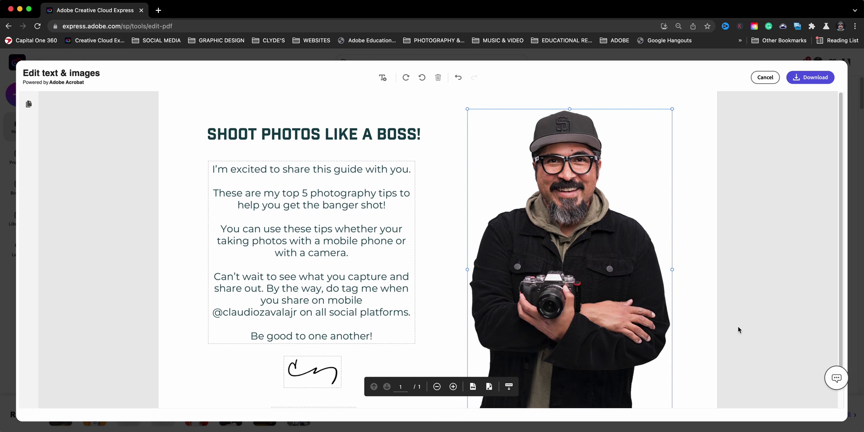
drag(671, 109, 700, 93)
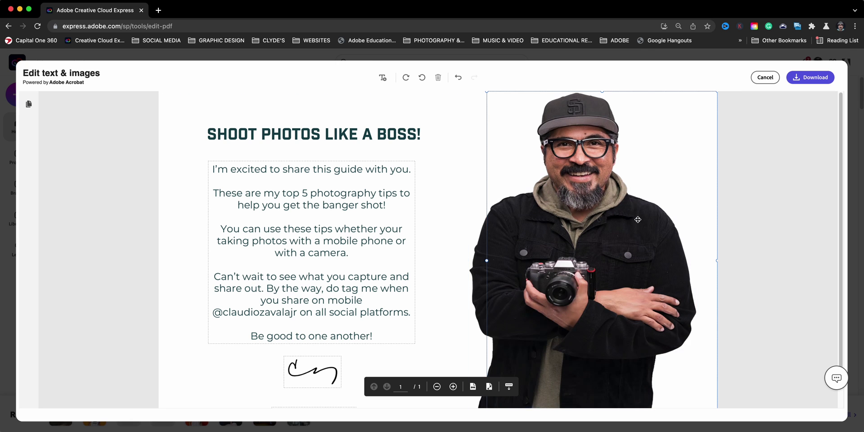
drag(602, 203, 586, 218)
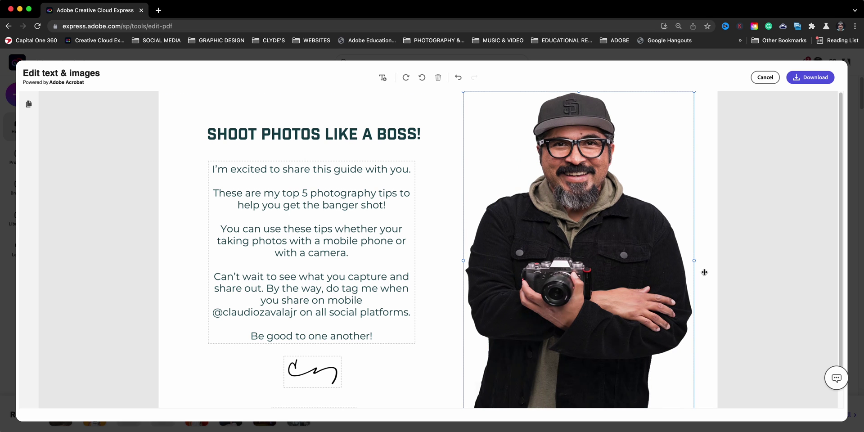
scroll(730, 287, down, 2)
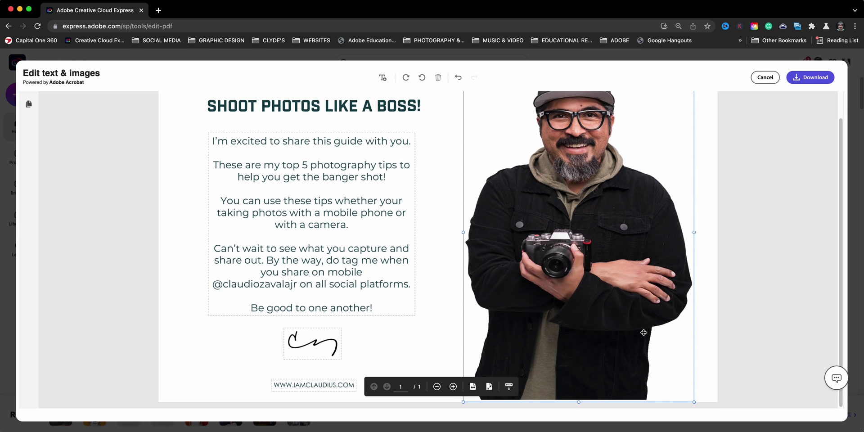
click(436, 386)
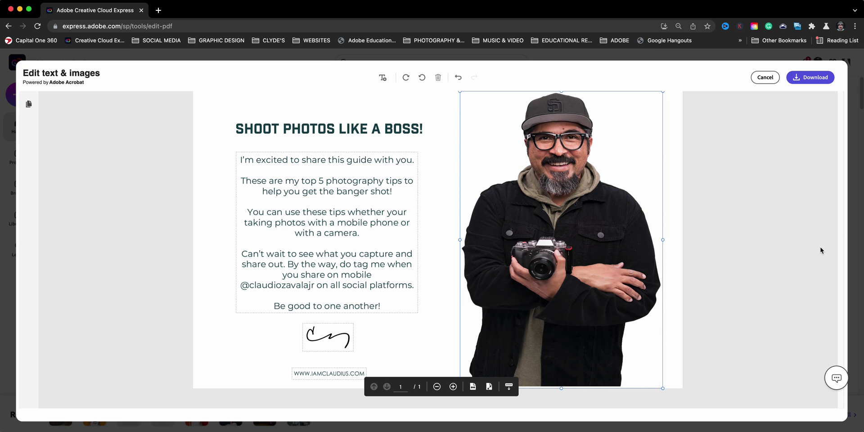
Reposition the portrait and narrow its frame so it sits beside the text block
drag(528, 270, 556, 379)
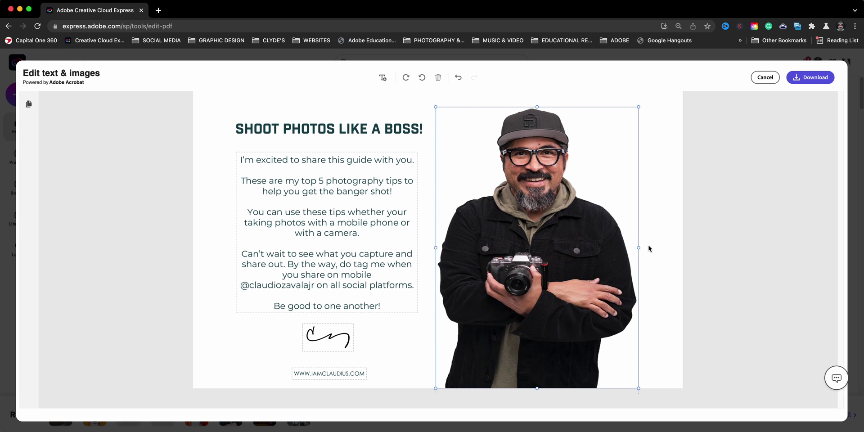
drag(637, 249, 620, 248)
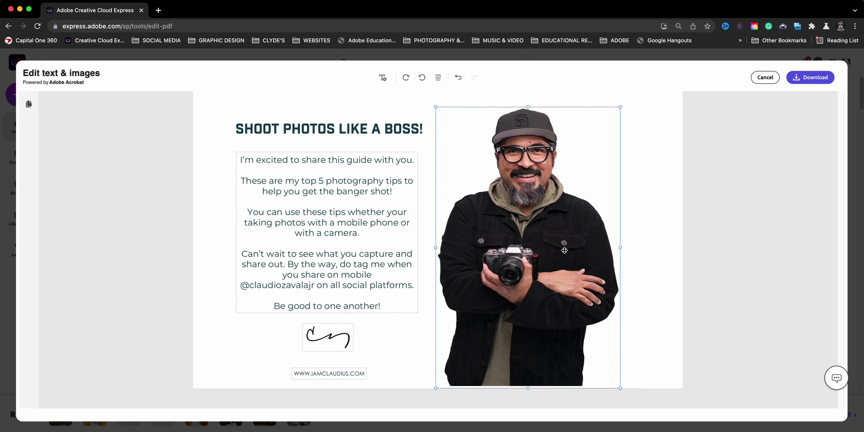
drag(561, 251, 580, 236)
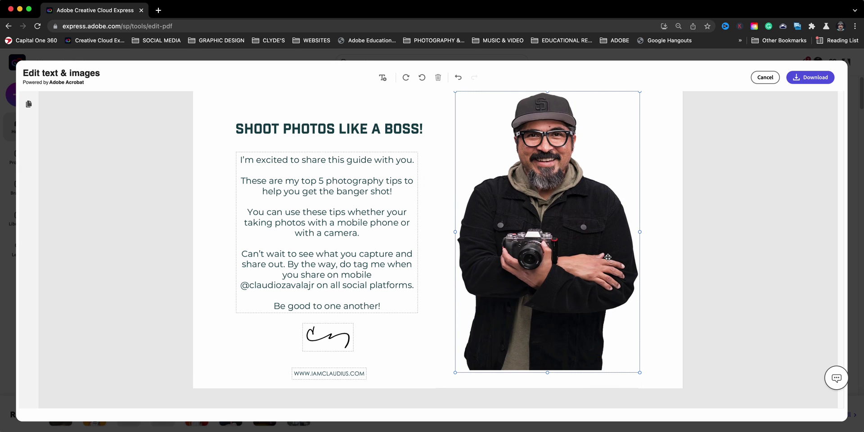
drag(576, 267, 567, 283)
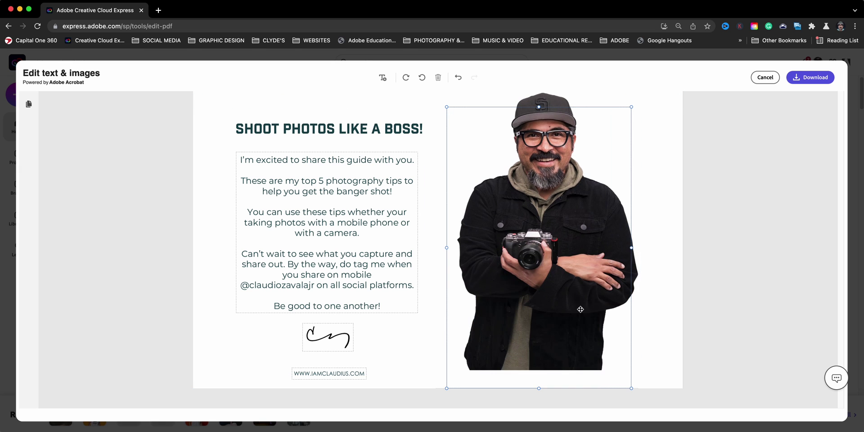
drag(581, 309, 588, 315)
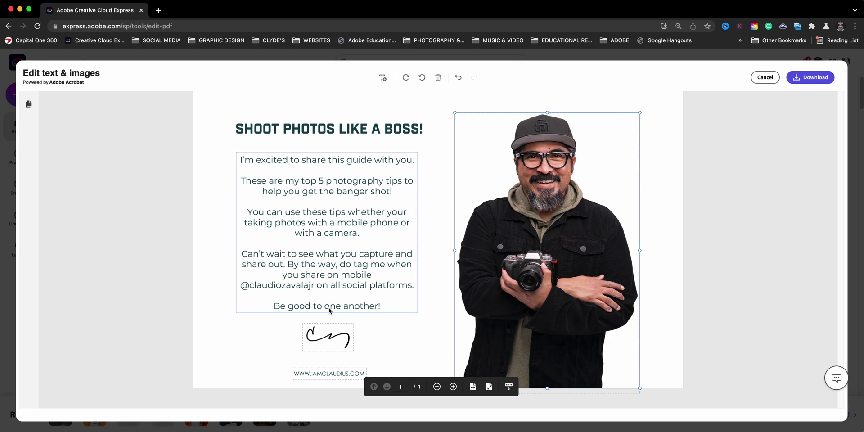
click(330, 293)
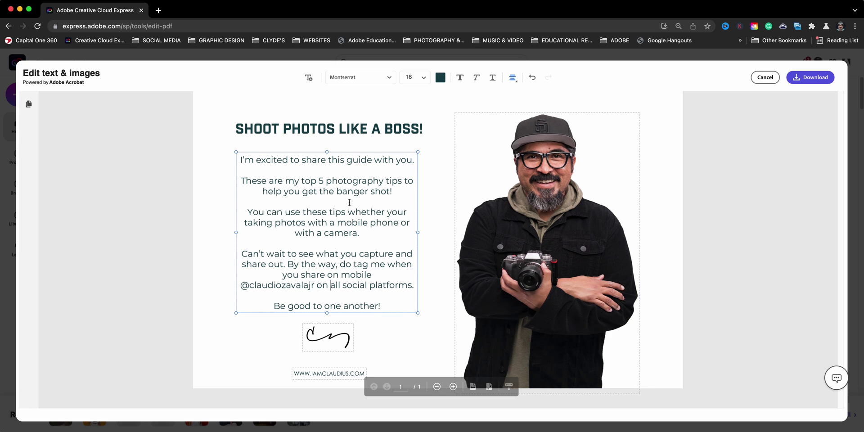
Select all the body text and set its colour from the text colour swatch
click(363, 170)
key(super+a)
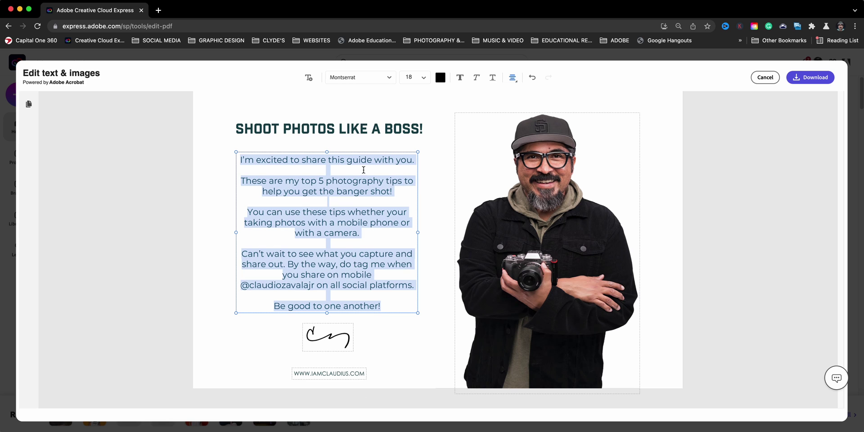
click(440, 77)
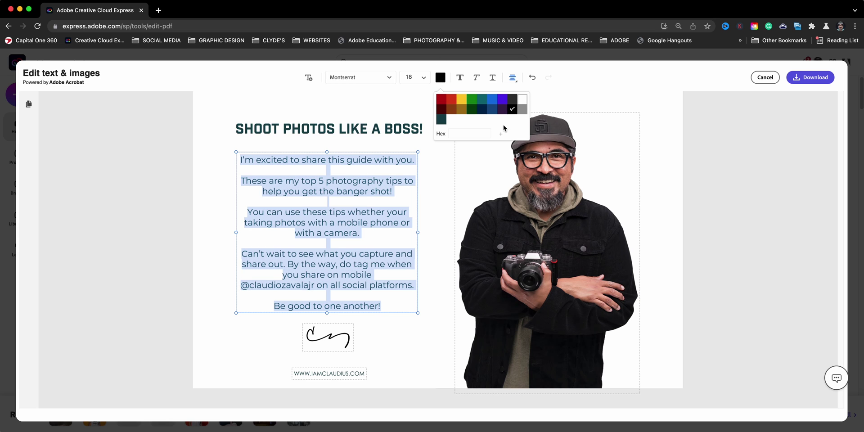
click(342, 137)
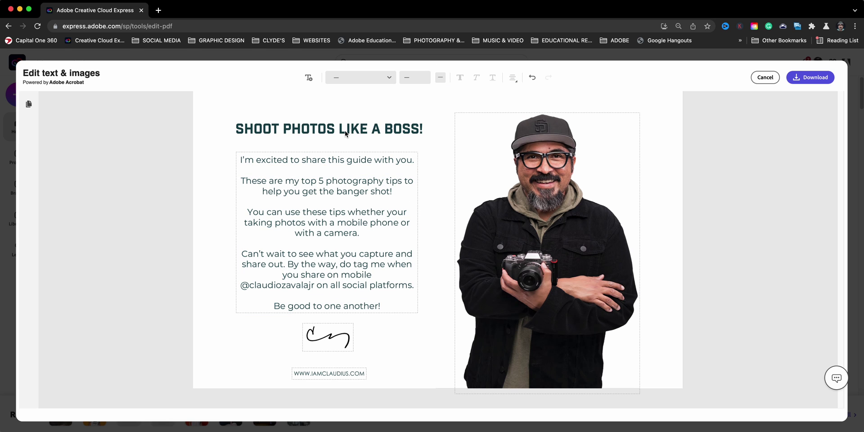
click(264, 158)
click(270, 132)
click(339, 342)
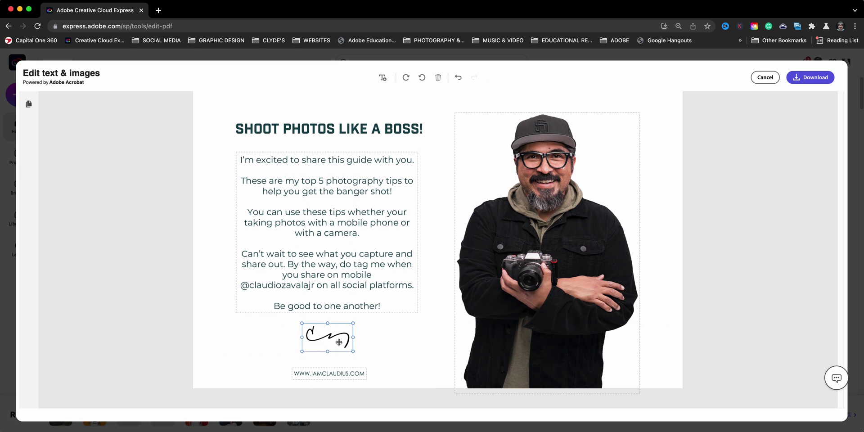
click(340, 373)
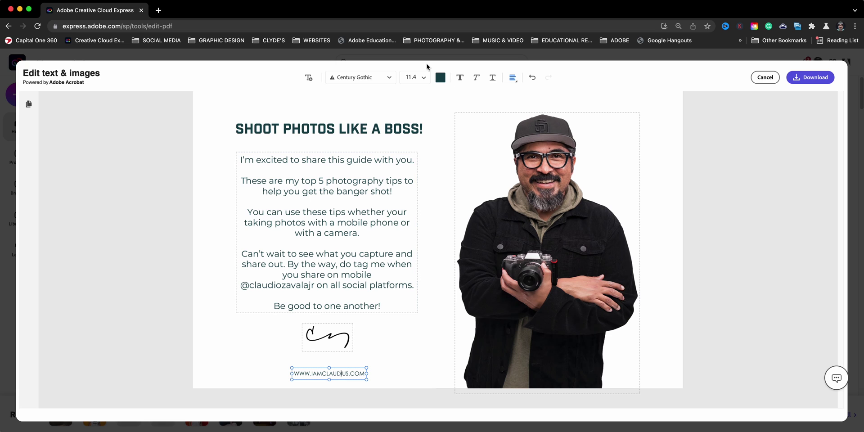
click(440, 77)
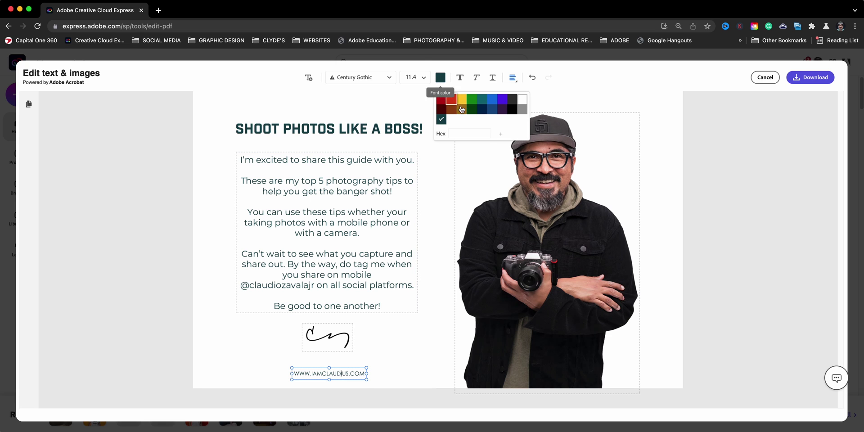
click(512, 109)
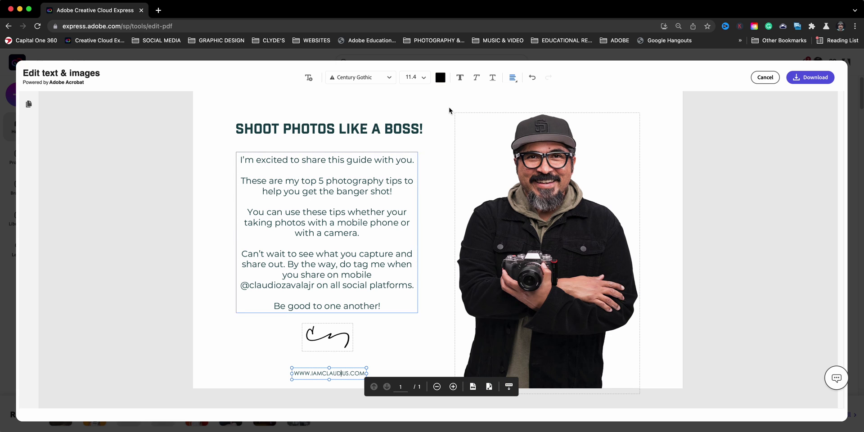
key(super+a)
click(460, 79)
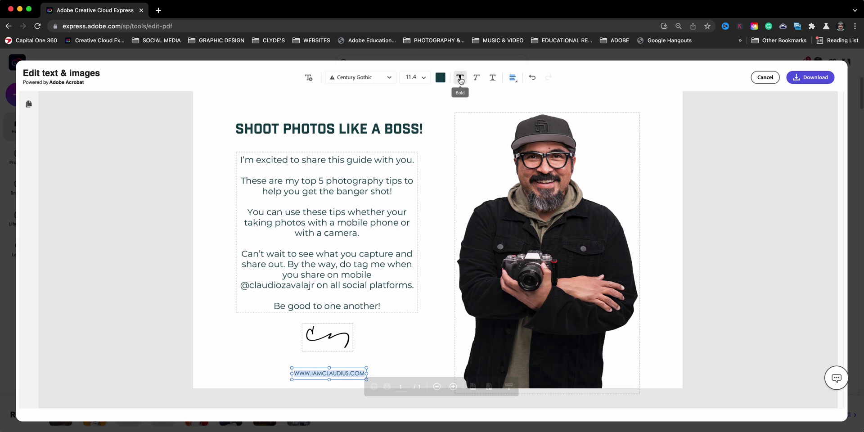
Change the URL line's font to Montserrat
click(390, 81)
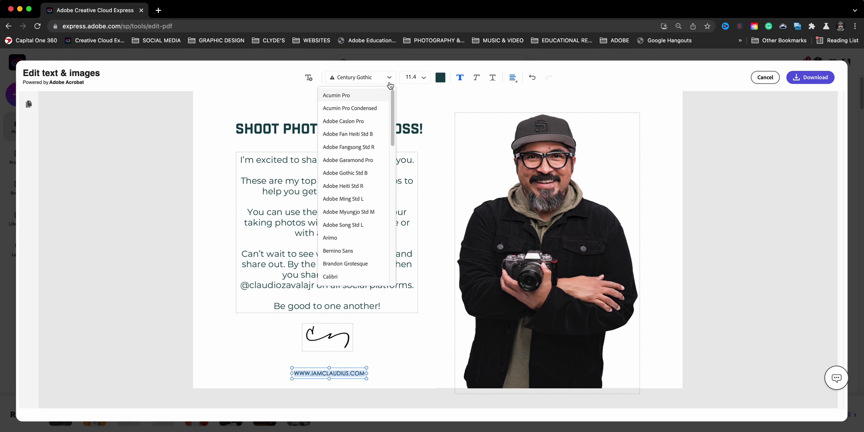
click(363, 78)
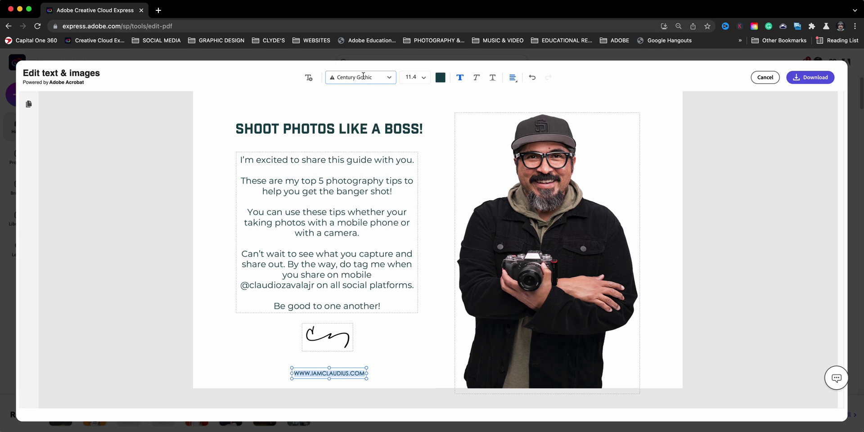
click(389, 80)
scroll(354, 161, down, 5)
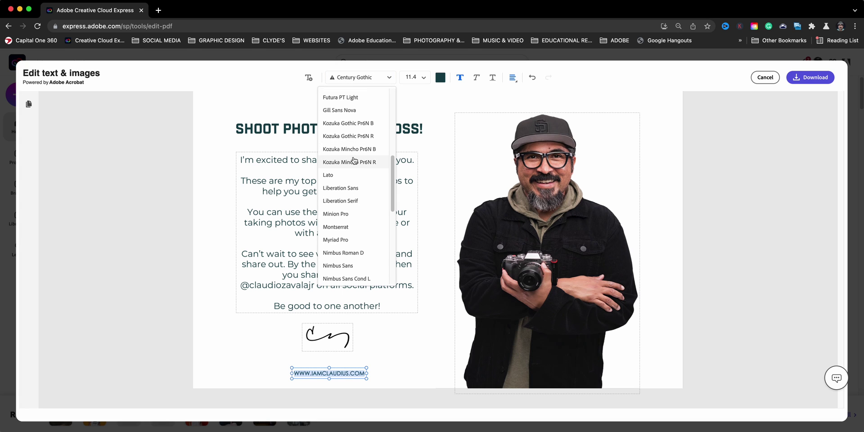
click(342, 227)
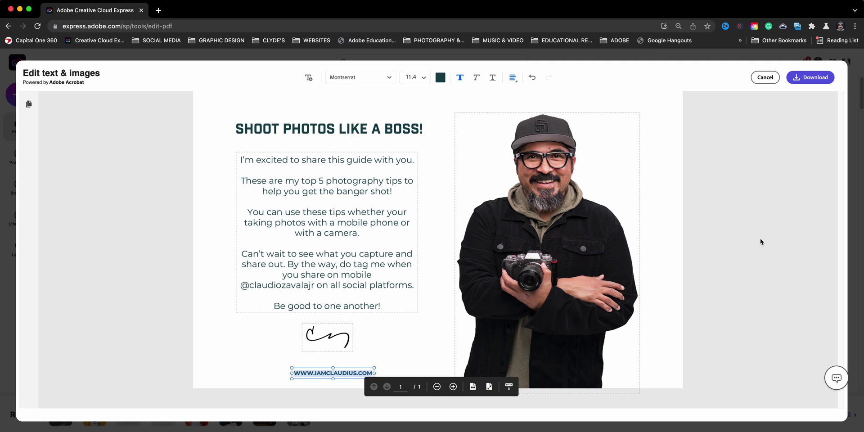
Set the URL text colour to black
click(441, 77)
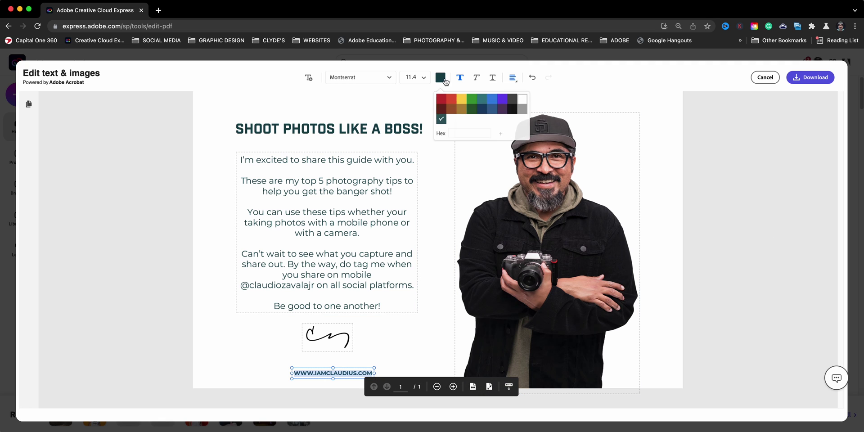
click(511, 109)
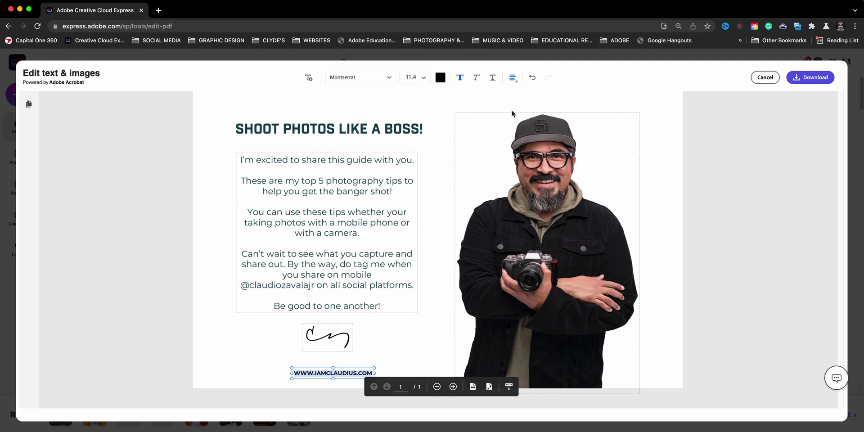
click(509, 388)
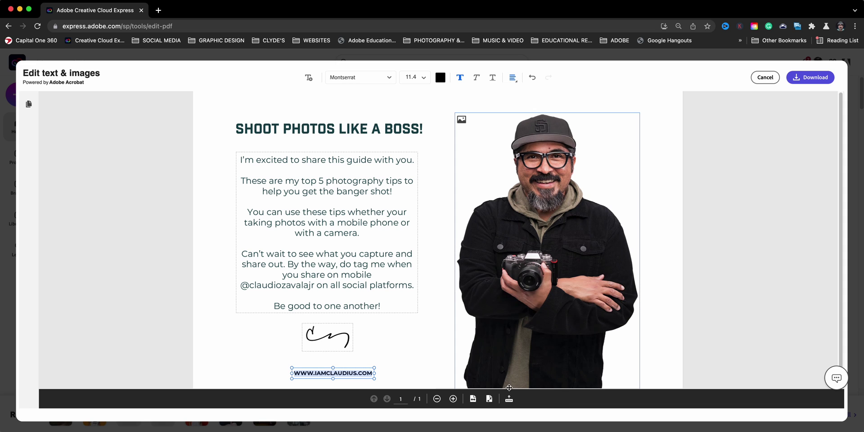
Zoom out to show the whole page and start a new text box
click(436, 399)
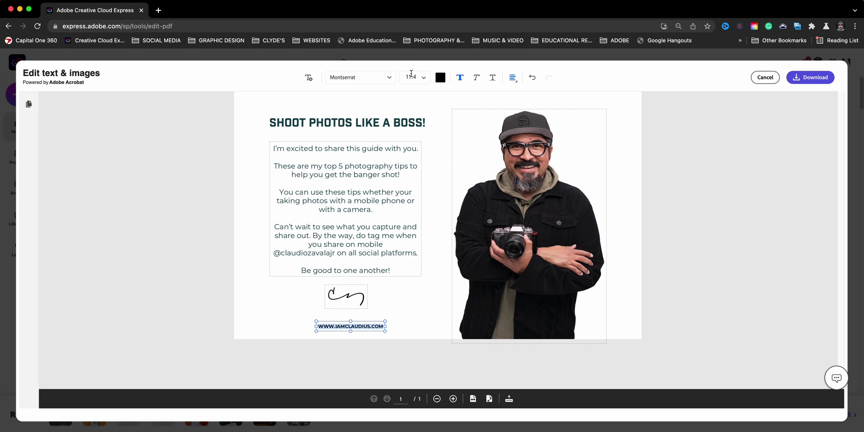
click(310, 79)
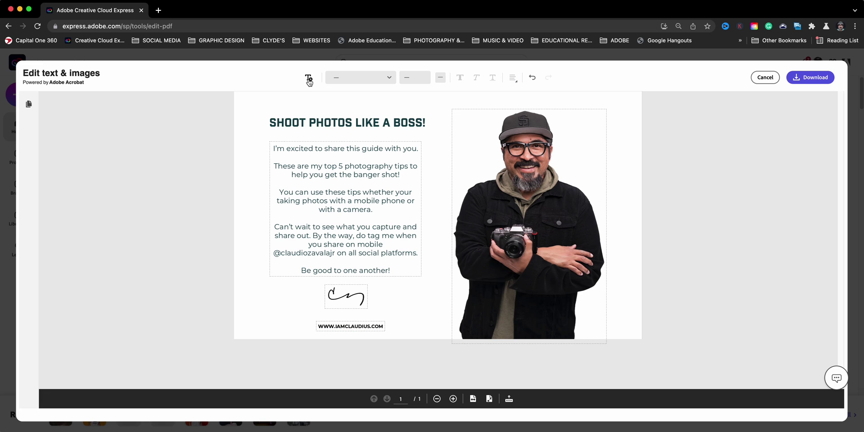
Place a test 'PE' text box above the signature, delete it, then download the page as a PDF
click(243, 185)
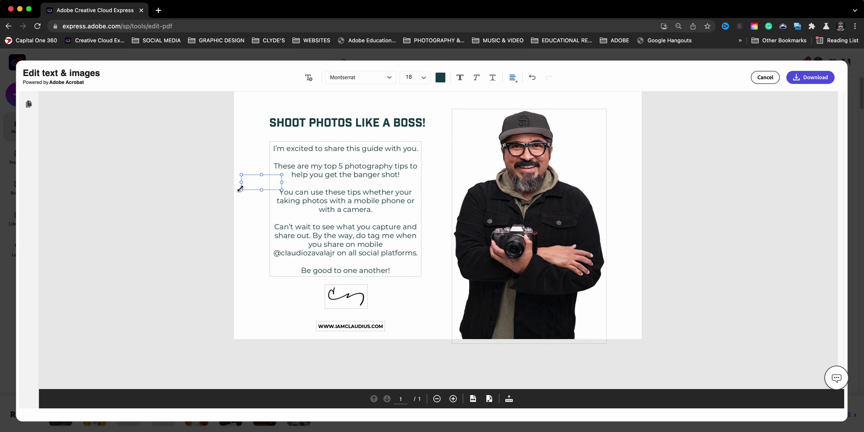
text(PE)
mouse_move(254, 189)
mouse_down()
mouse_move(337, 332)
mouse_move(338, 289)
mouse_up()
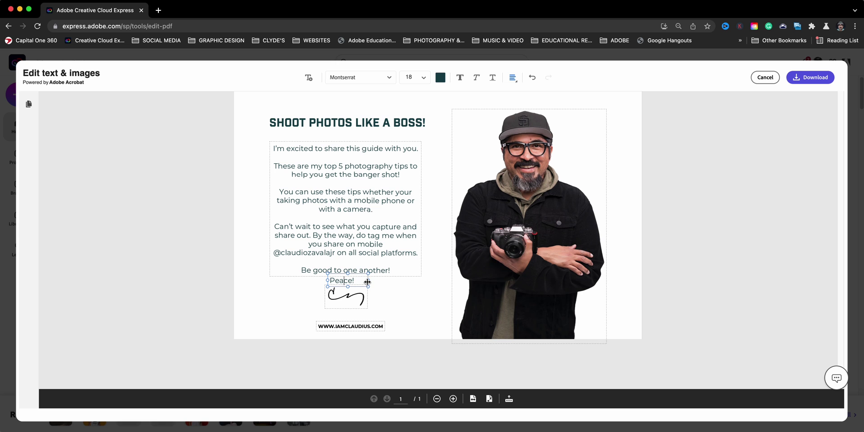
key(Delete)
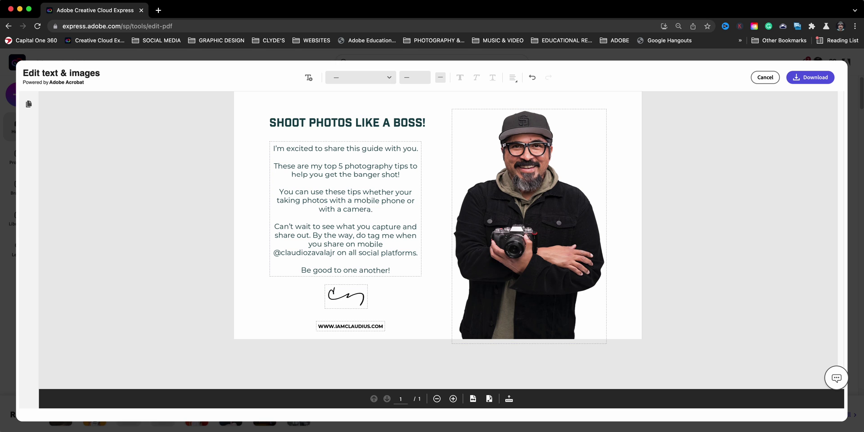
click(829, 79)
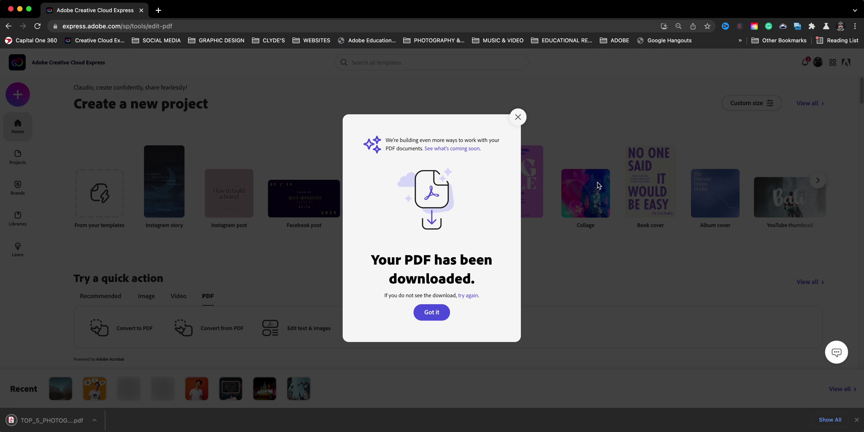